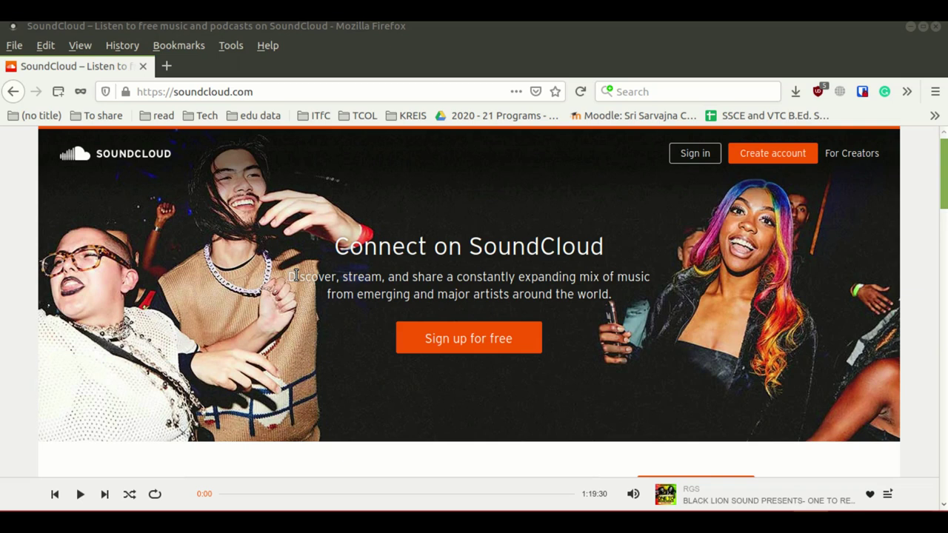
scroll(296, 274, down, 3)
scroll(296, 274, up, 3)
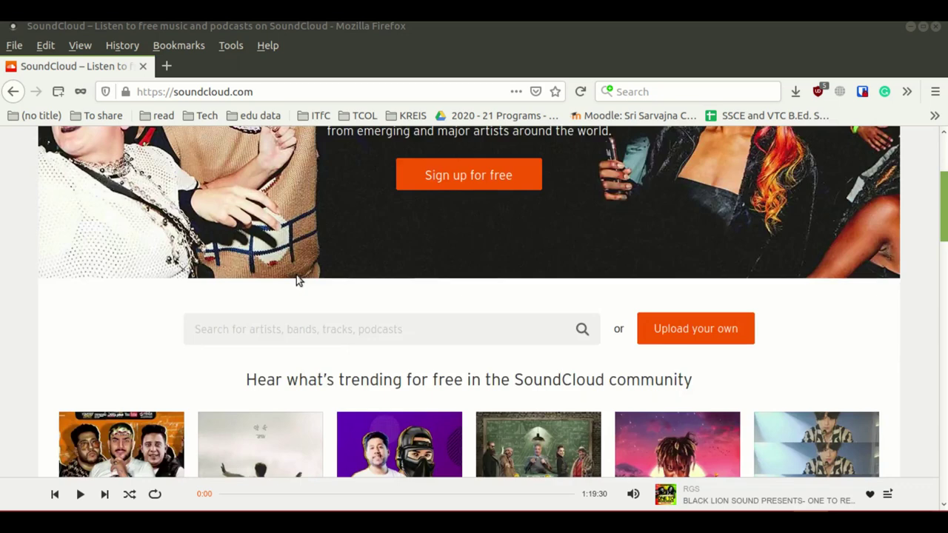
scroll(290, 271, down, 3)
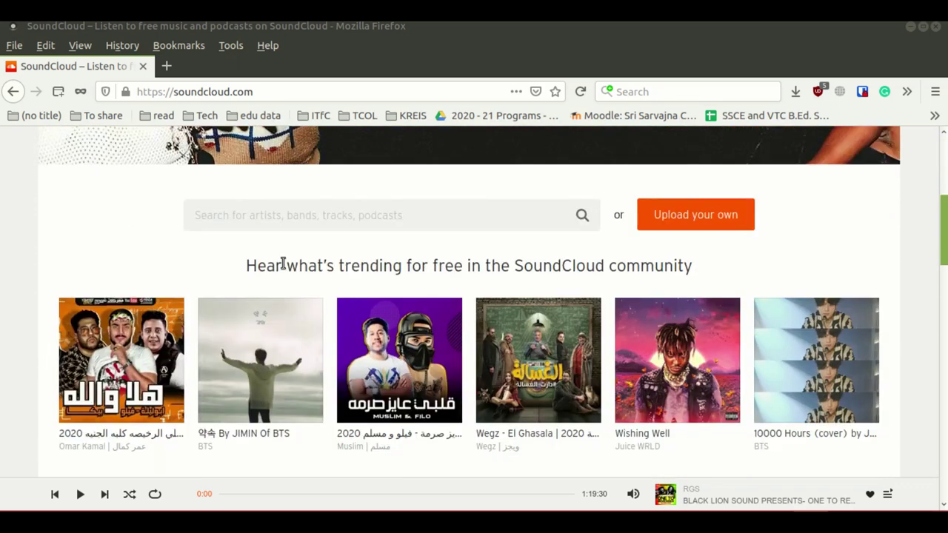
scroll(282, 265, down, 4)
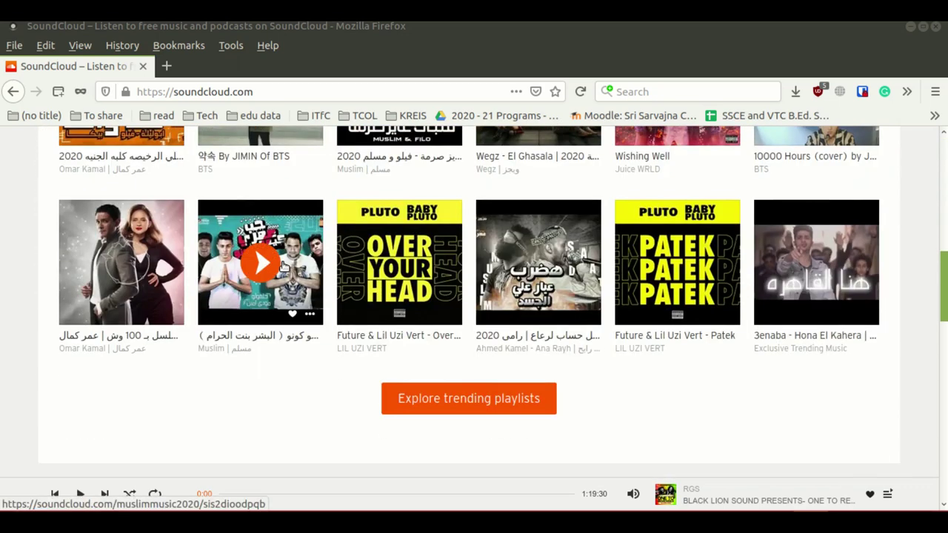
scroll(282, 265, up, 7)
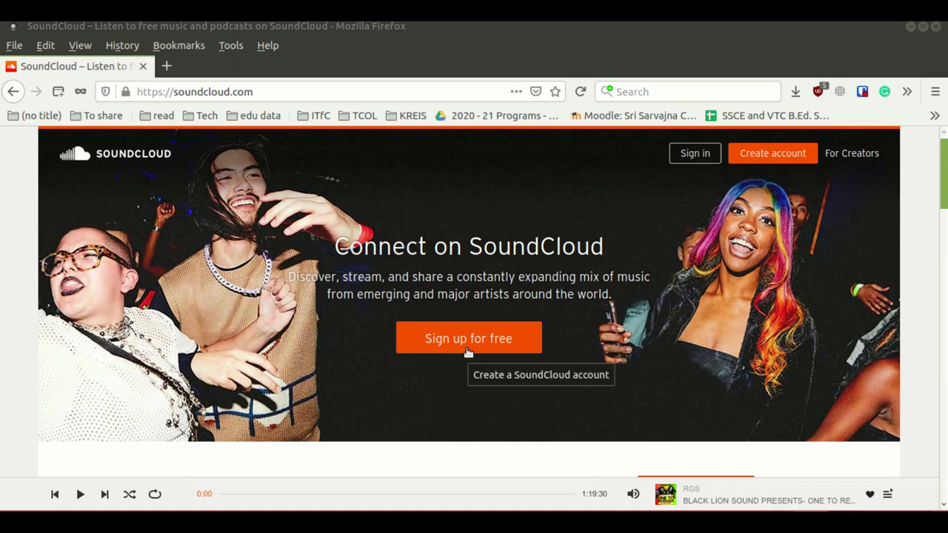
Search the site for "Flute music" from the home page.
scroll(468, 352, down, 4)
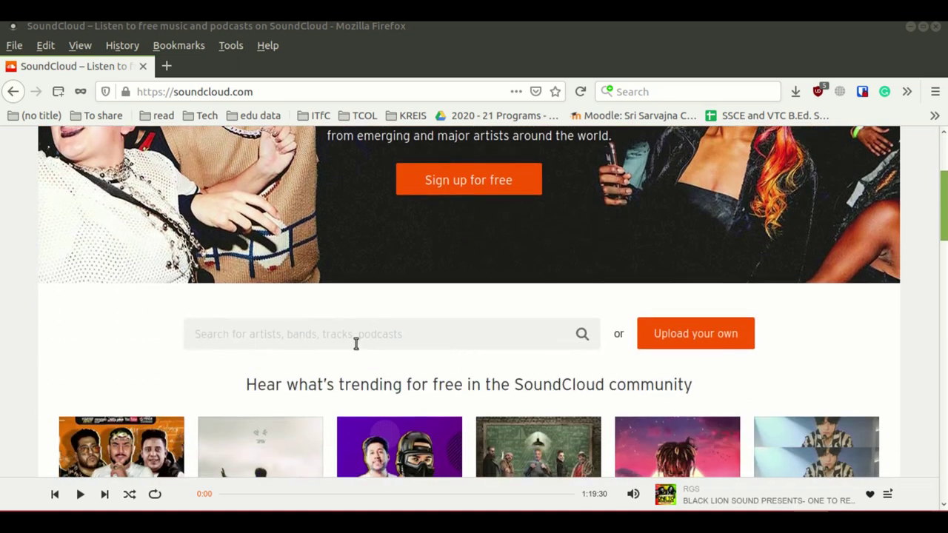
click(315, 334)
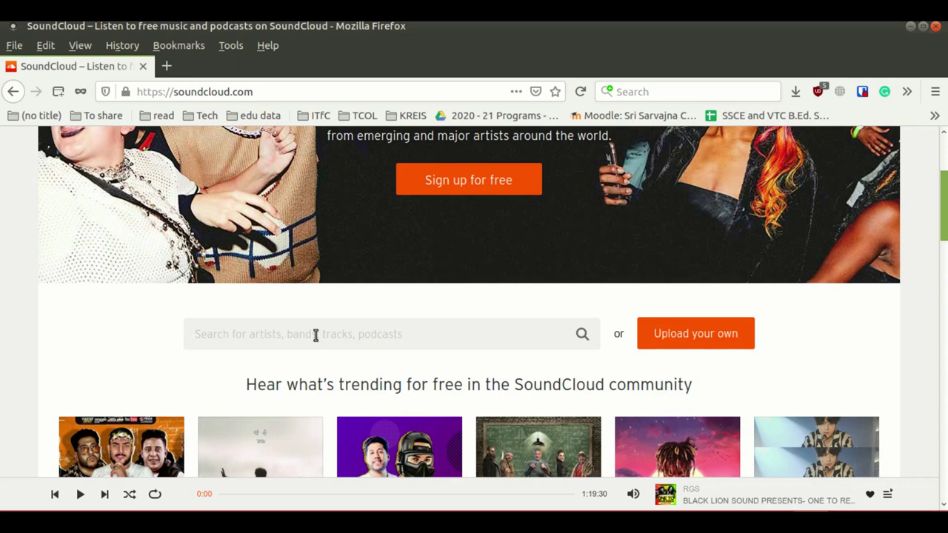
text(Flute )
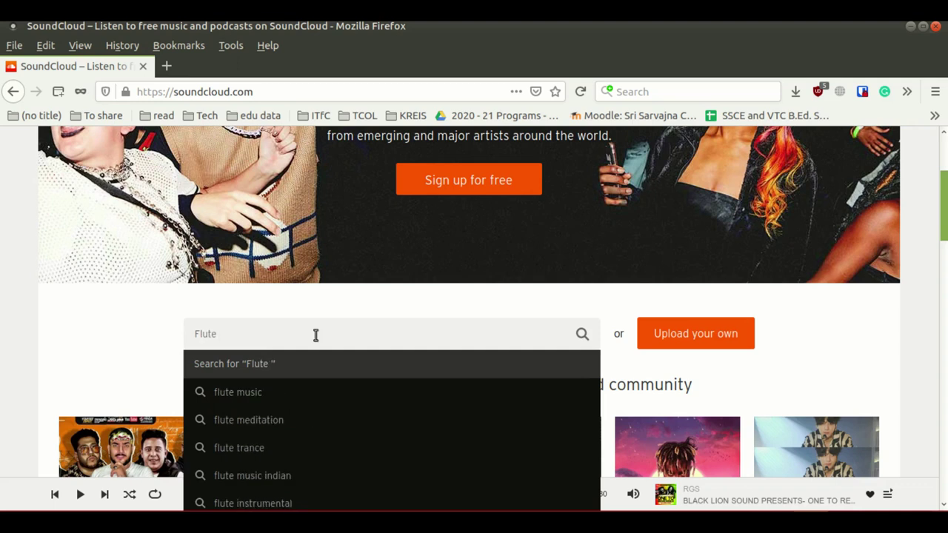
text(music)
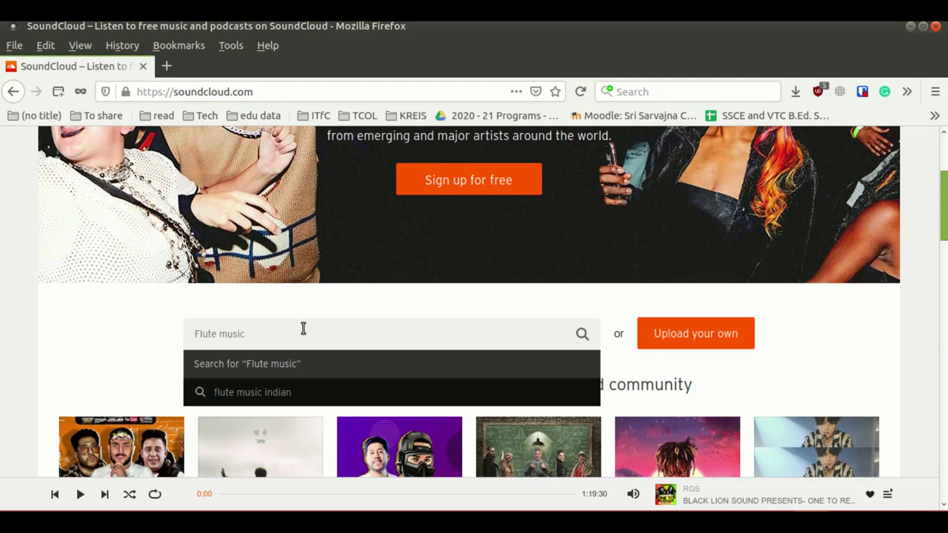
click(583, 334)
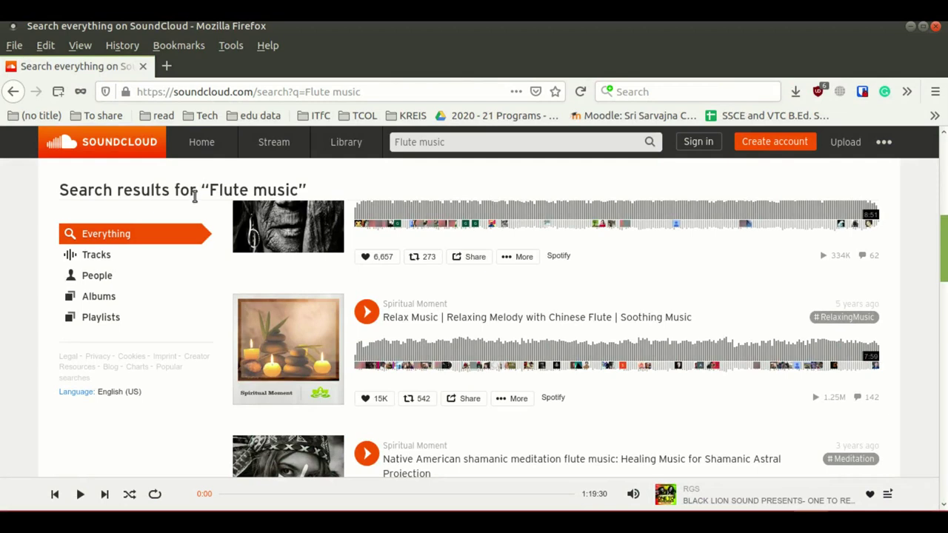
Browse the flute music results and briefly play, then pause, the Beautiful Bamboo Flute Zen Relax Music track.
scroll(346, 274, up, 3)
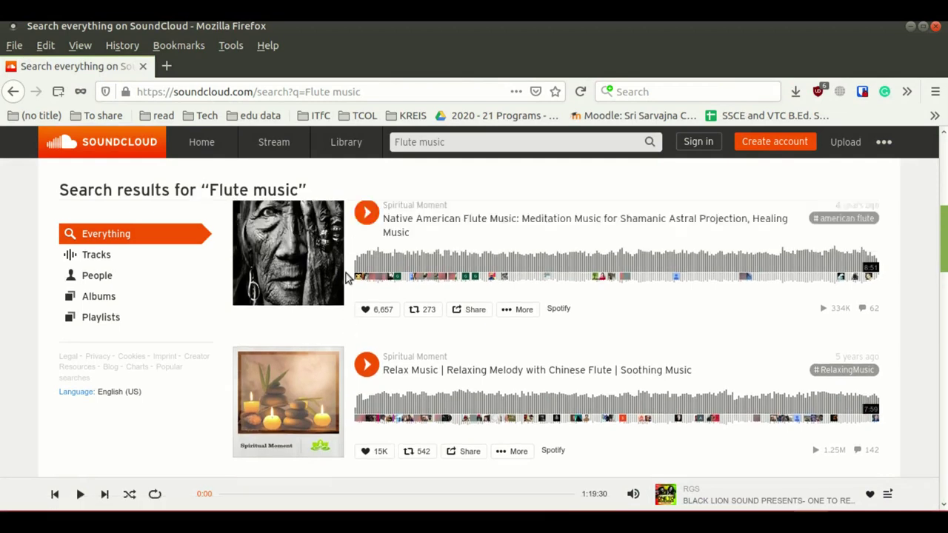
scroll(347, 274, down, 7)
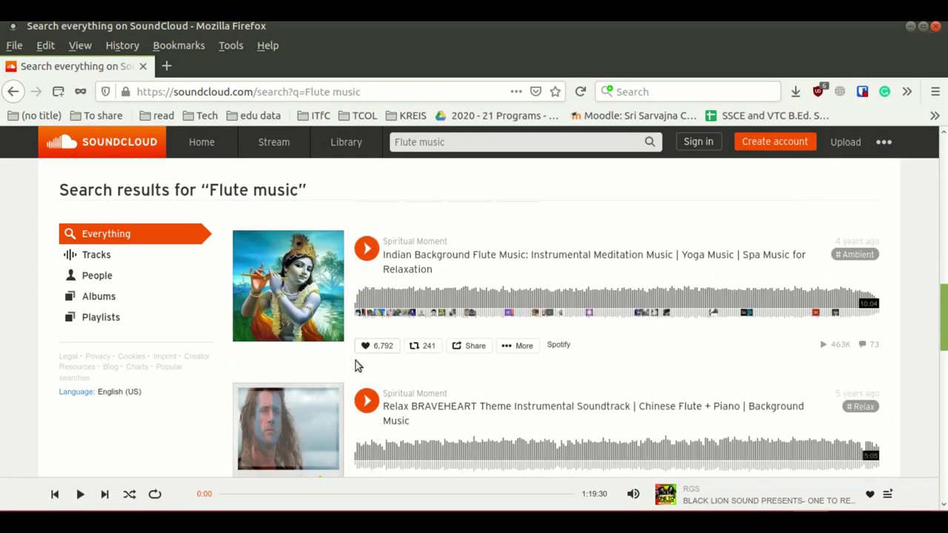
scroll(355, 385, down, 5)
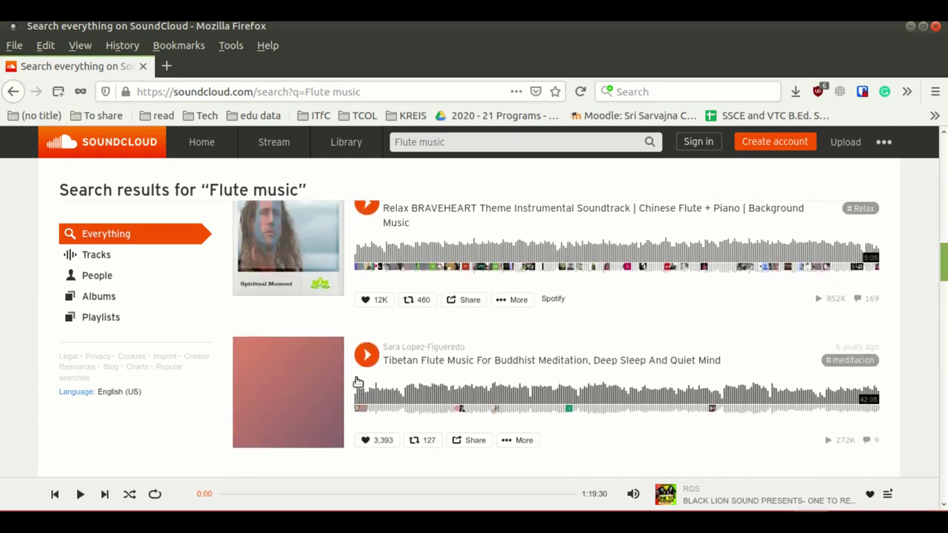
scroll(354, 370, up, 15)
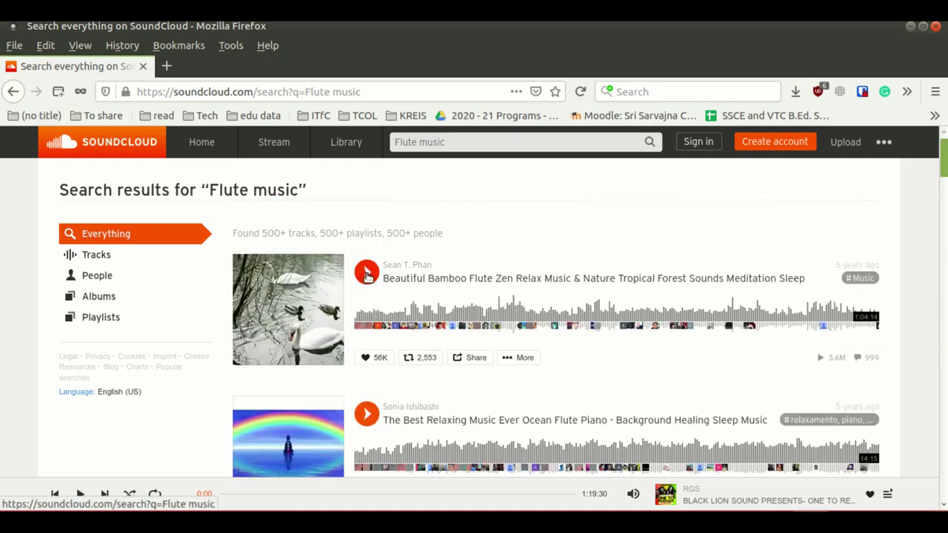
click(367, 274)
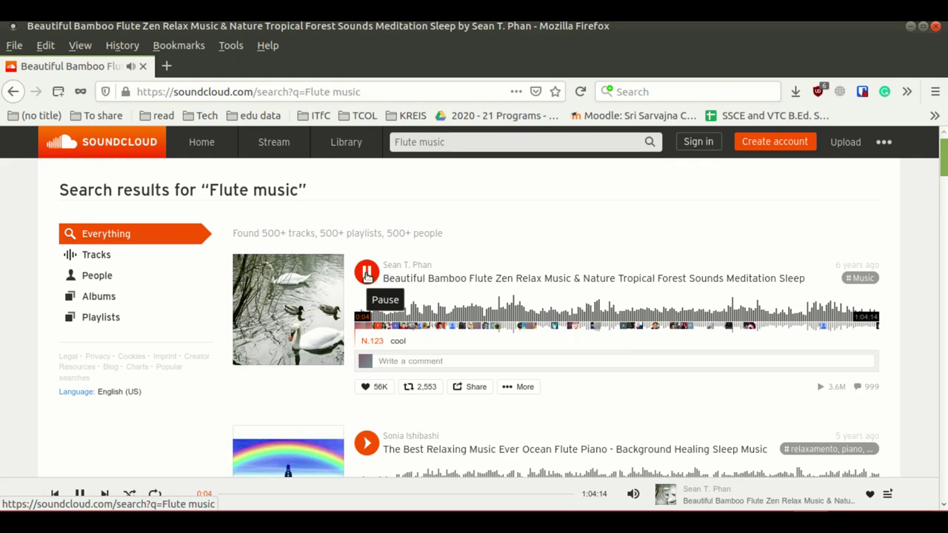
click(367, 274)
scroll(367, 274, down, 6)
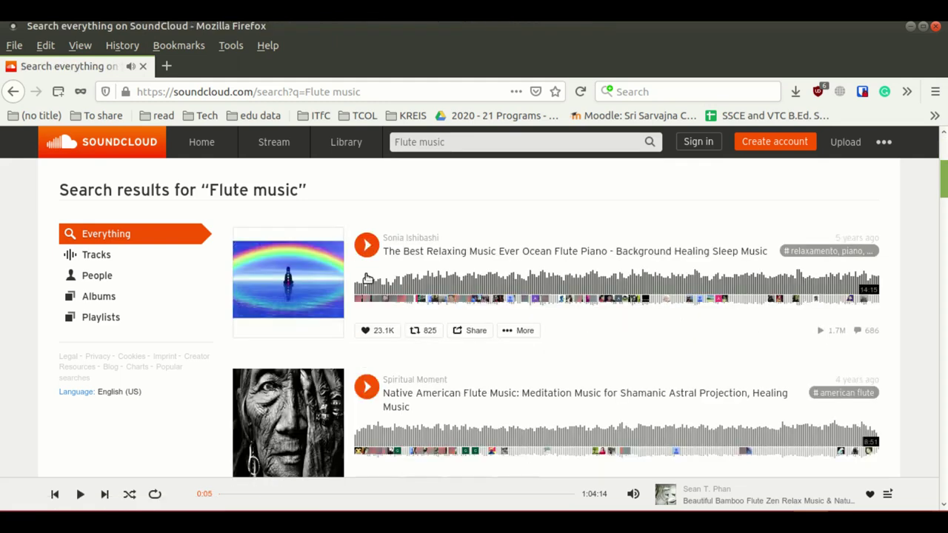
scroll(365, 316, down, 4)
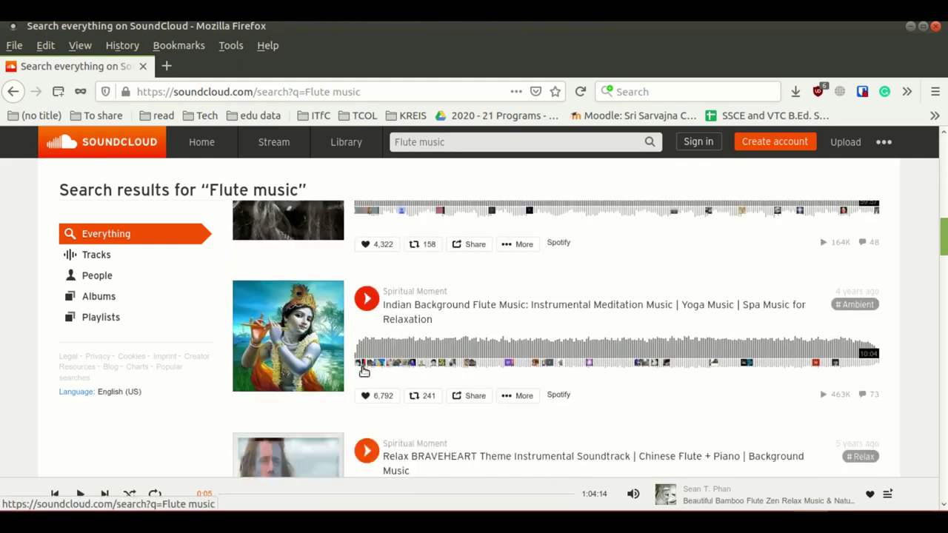
Start creating an account and continue with Google, choosing the first account in the list.
scroll(391, 315, up, 10)
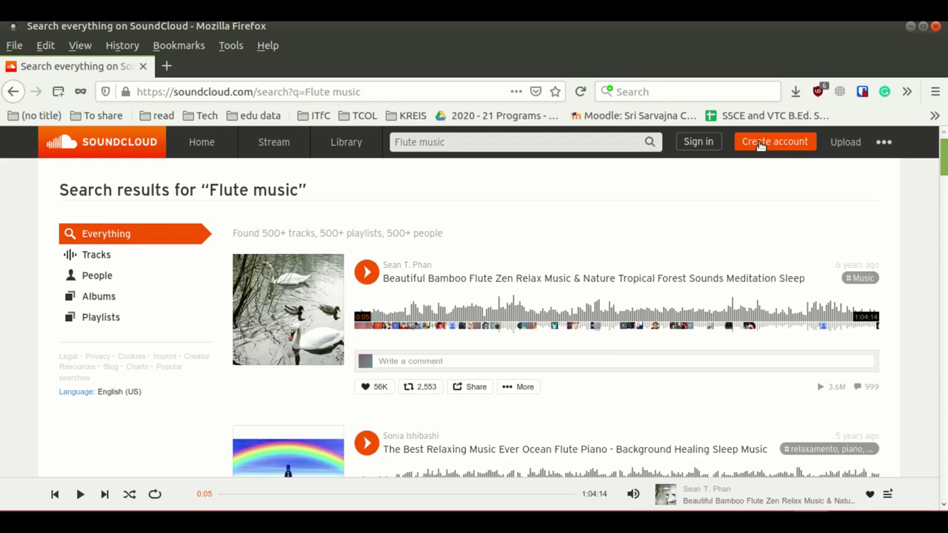
click(761, 145)
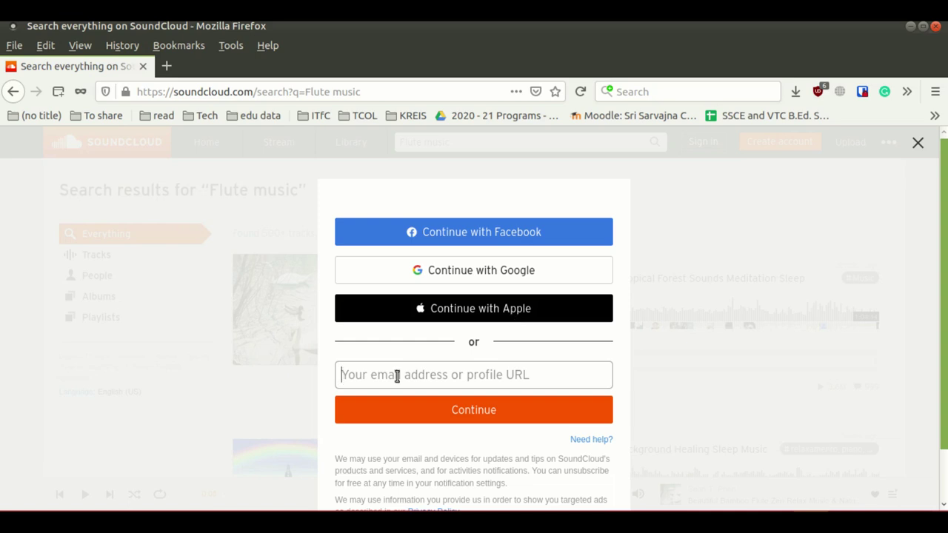
click(482, 280)
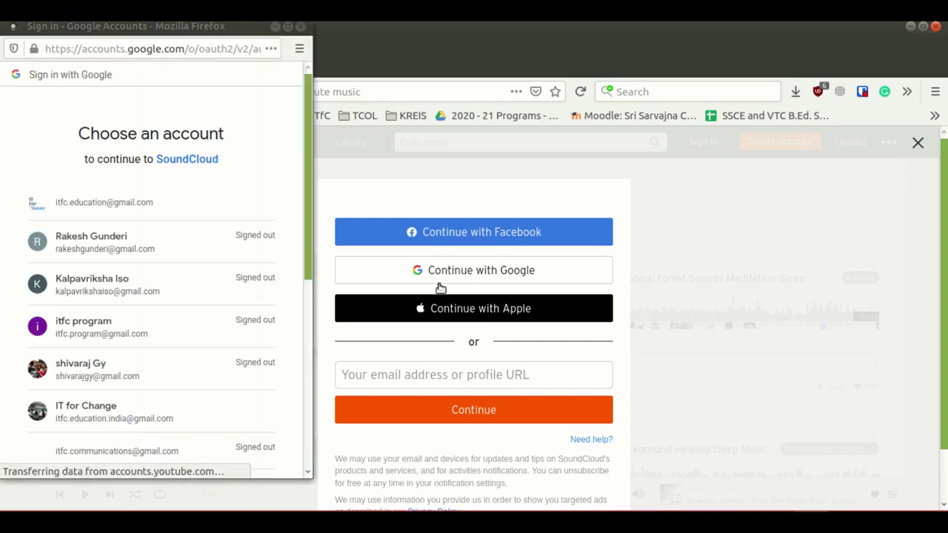
drag(144, 30, 201, 32)
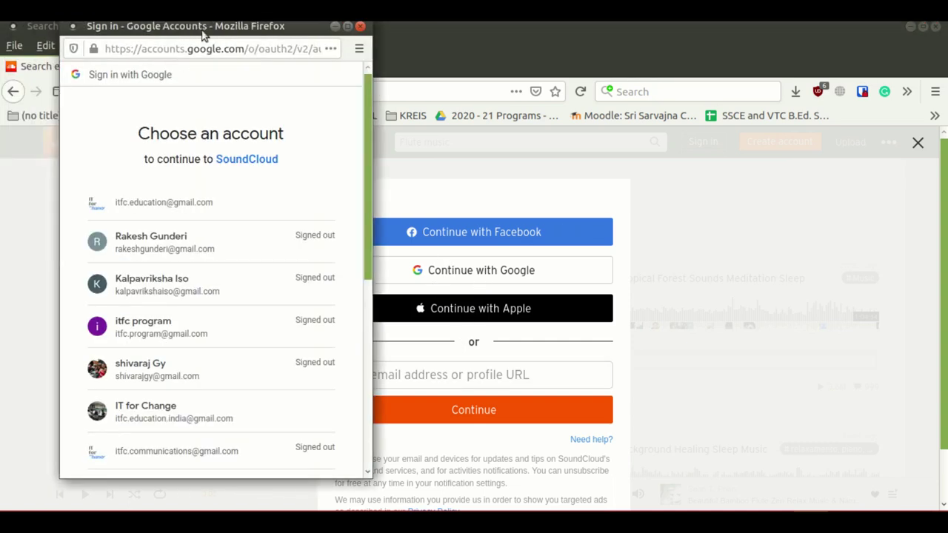
click(158, 207)
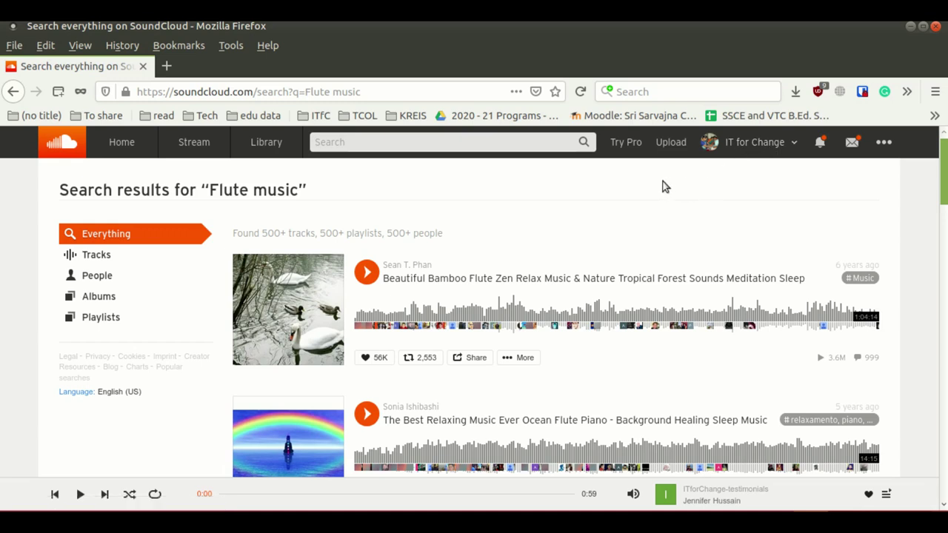
Upload the audio file "Kannada story Bestu bidda nari.mp3" from the Music folder as a new track.
click(669, 143)
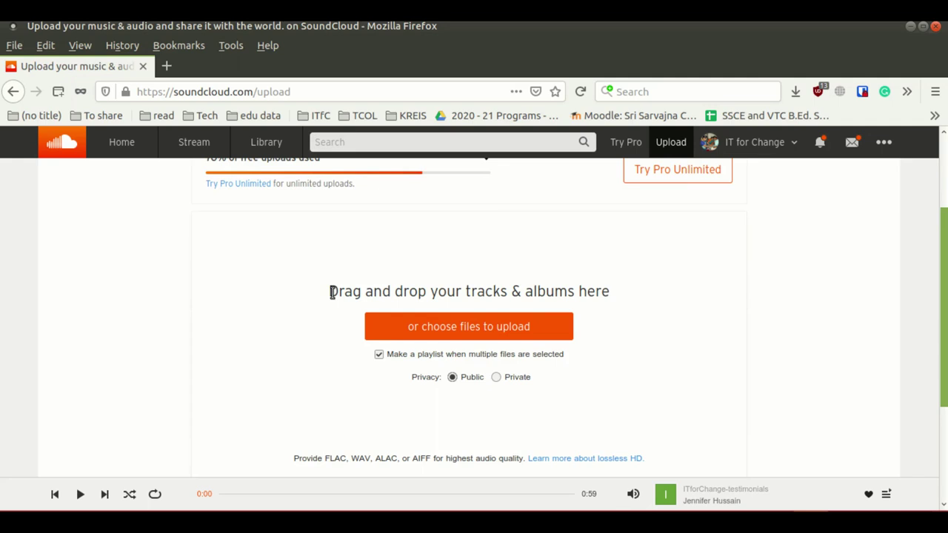
drag(331, 292, 449, 292)
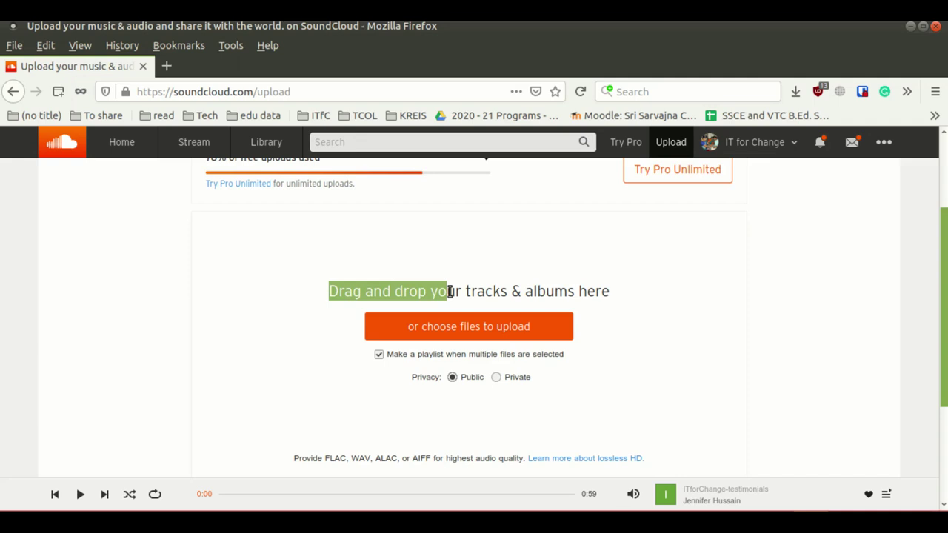
click(628, 295)
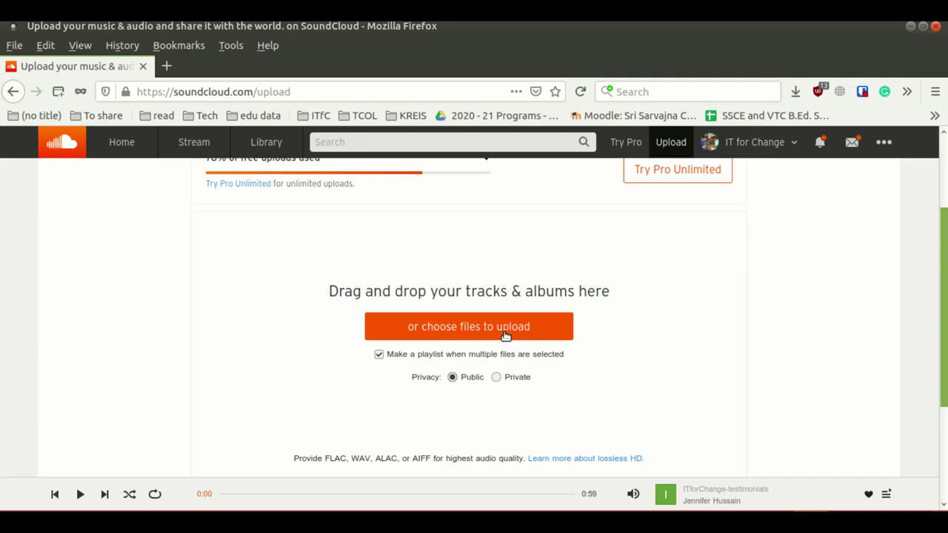
click(465, 334)
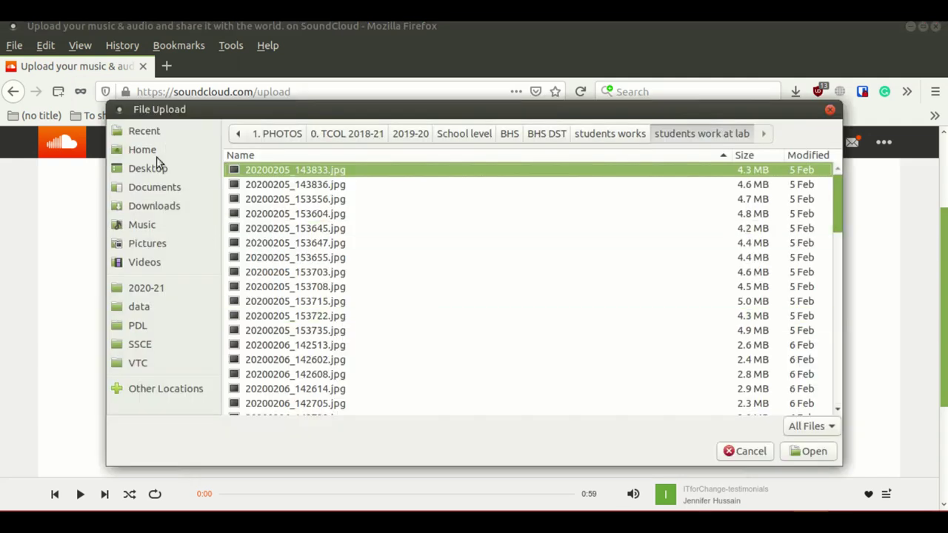
click(144, 231)
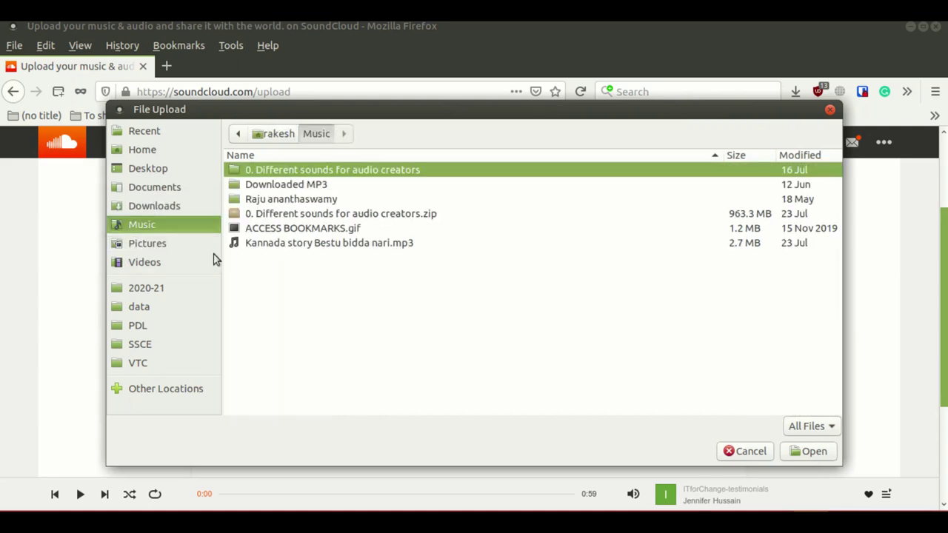
click(329, 249)
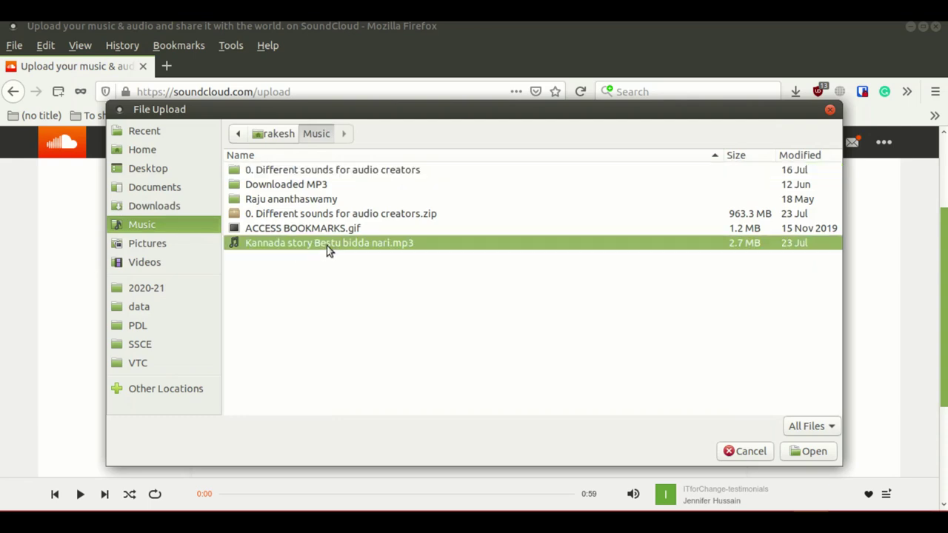
click(812, 452)
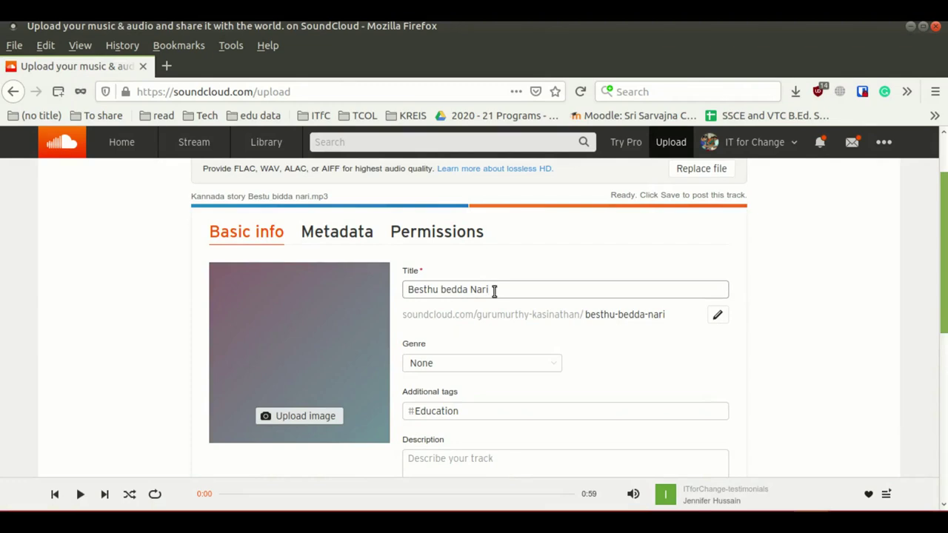
Leave the track's genre at None and add the tags #story and #Class8 after #Education.
click(486, 290)
scroll(459, 290, down, 1)
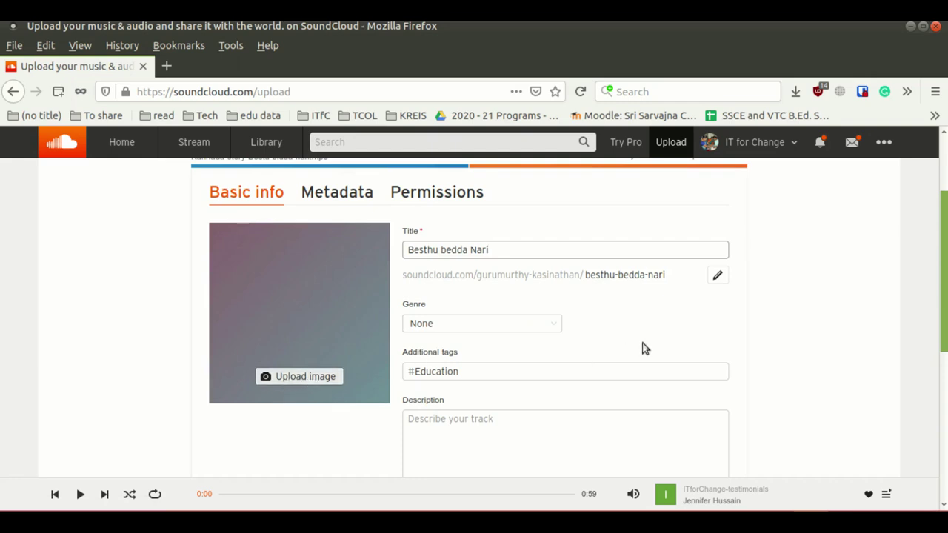
scroll(641, 344, down, 2)
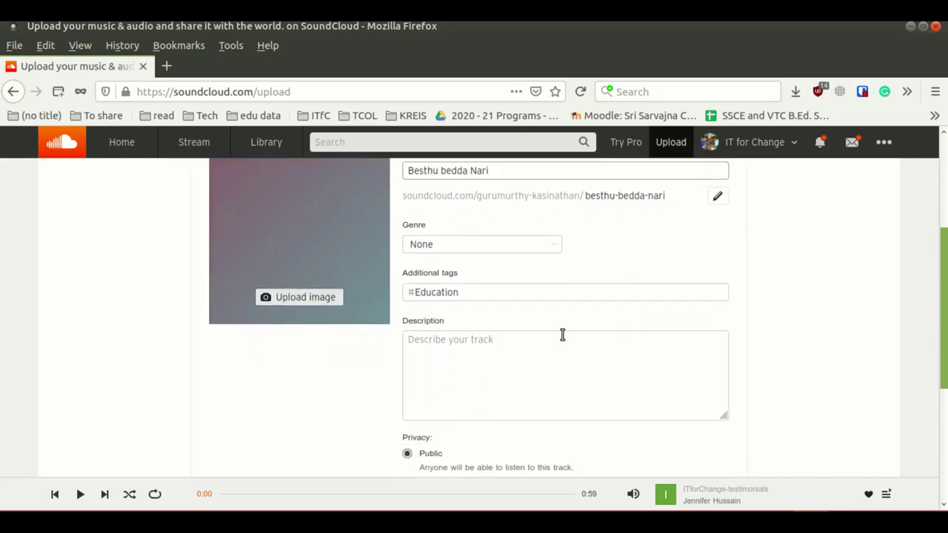
click(549, 249)
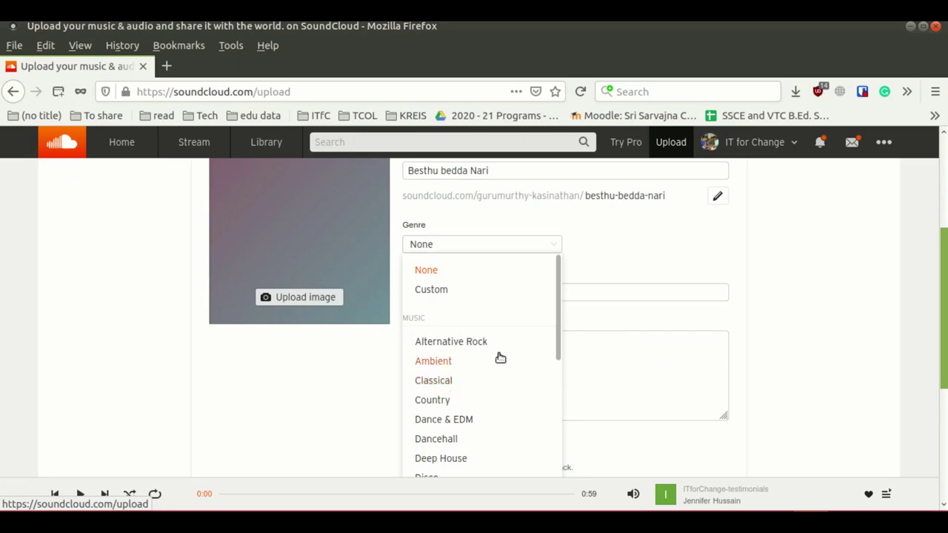
click(602, 254)
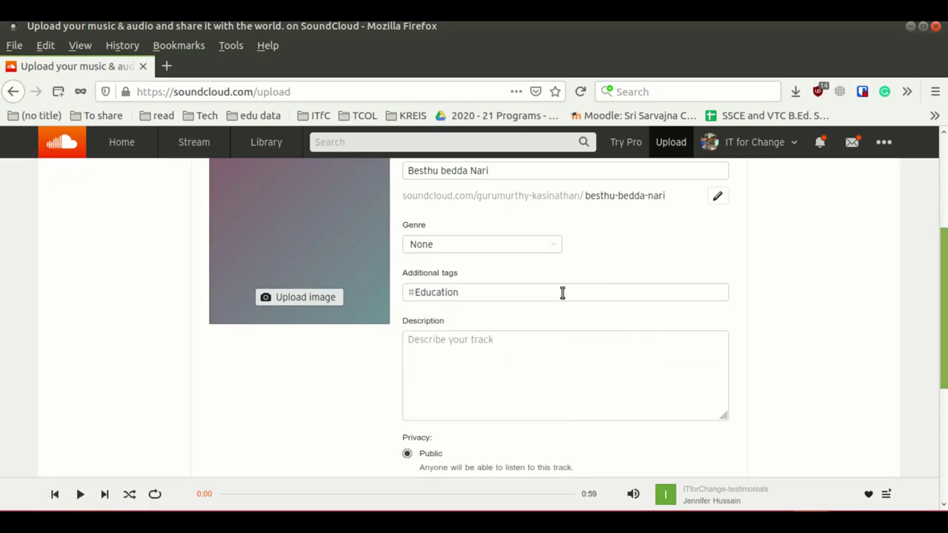
click(493, 294)
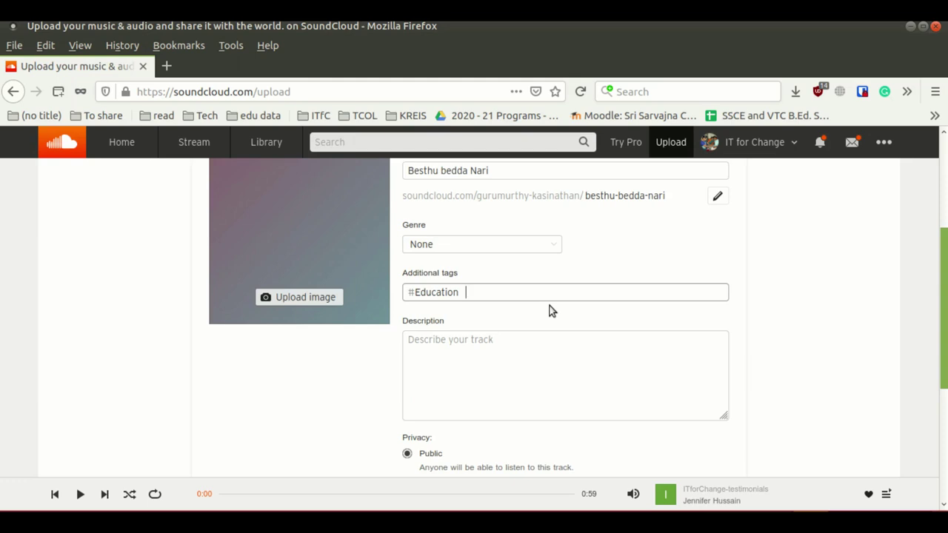
text(#story #Class8)
Review the track's description field and privacy options, leaving the description blank and the privacy set to Public.
scroll(445, 370, down, 3)
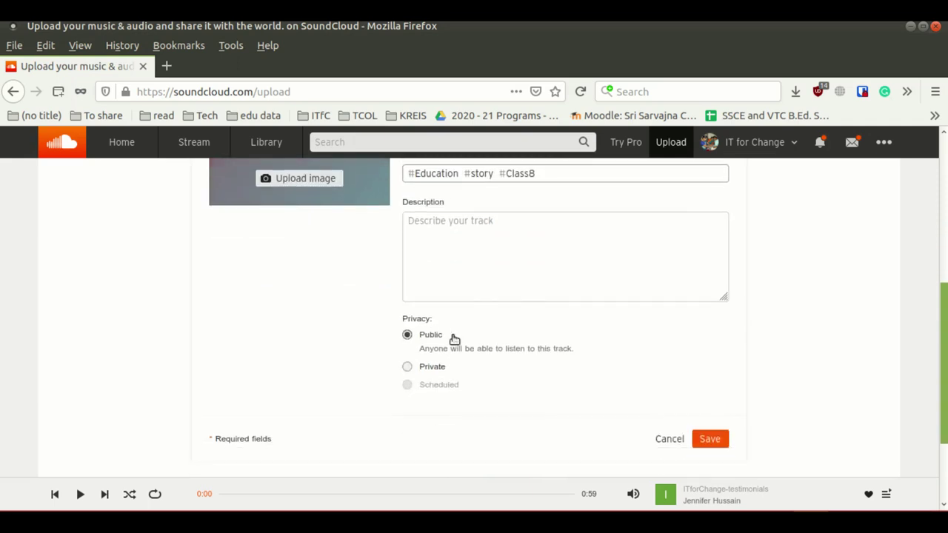
click(437, 226)
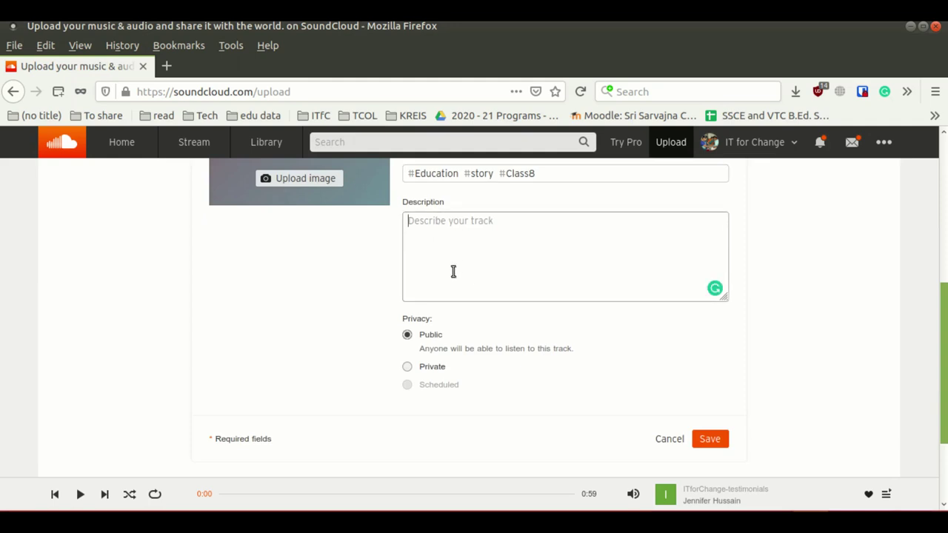
scroll(453, 271, up, 3)
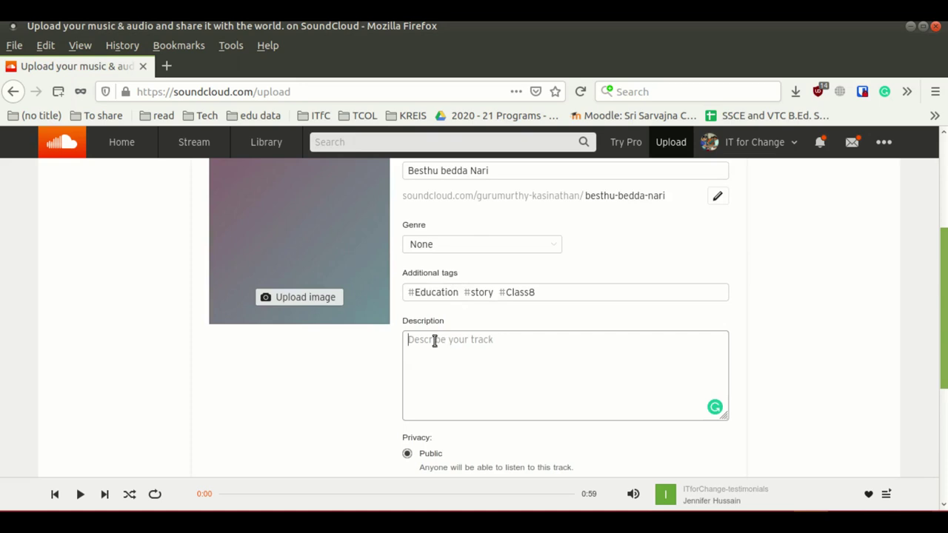
scroll(435, 340, down, 5)
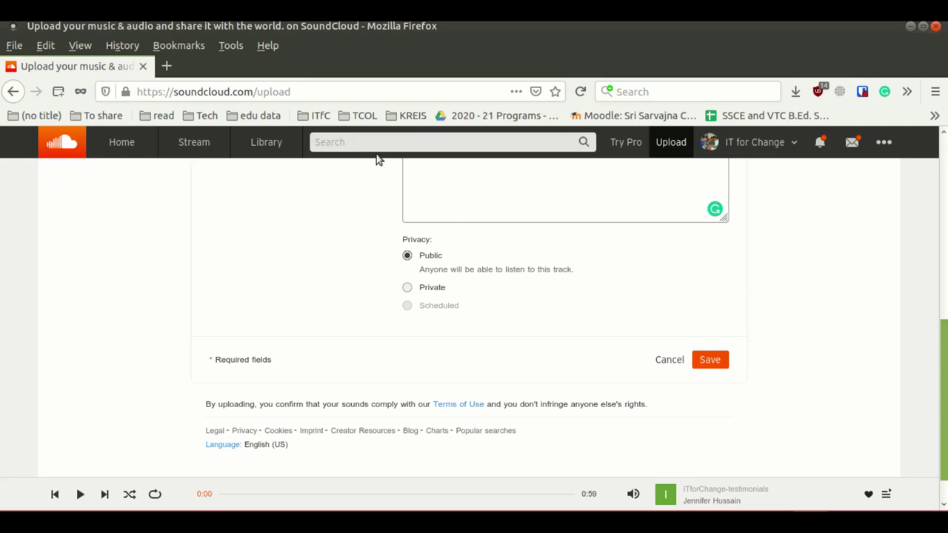
click(408, 288)
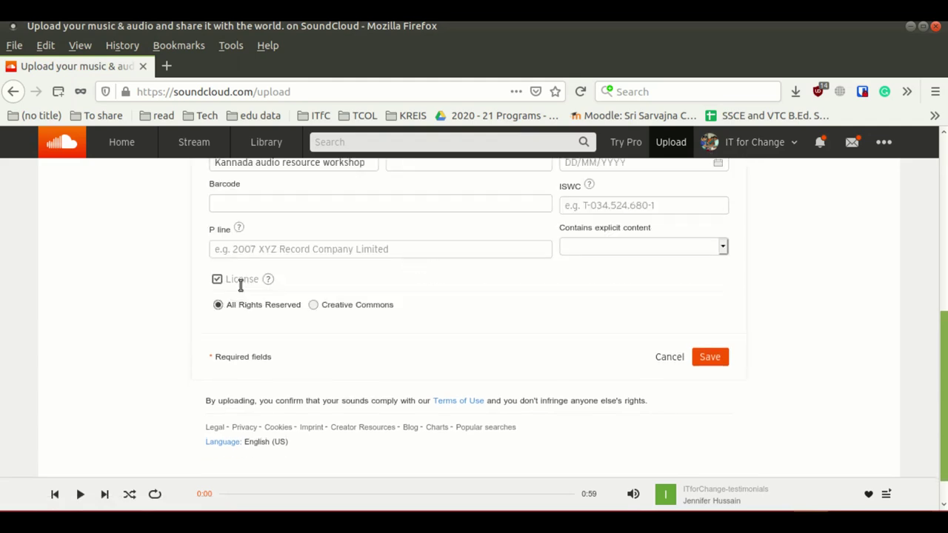
Set the license in the track's metadata to Creative Commons with Attribution, Noncommercial and Share Alike.
scroll(247, 286, up, 5)
scroll(249, 292, down, 8)
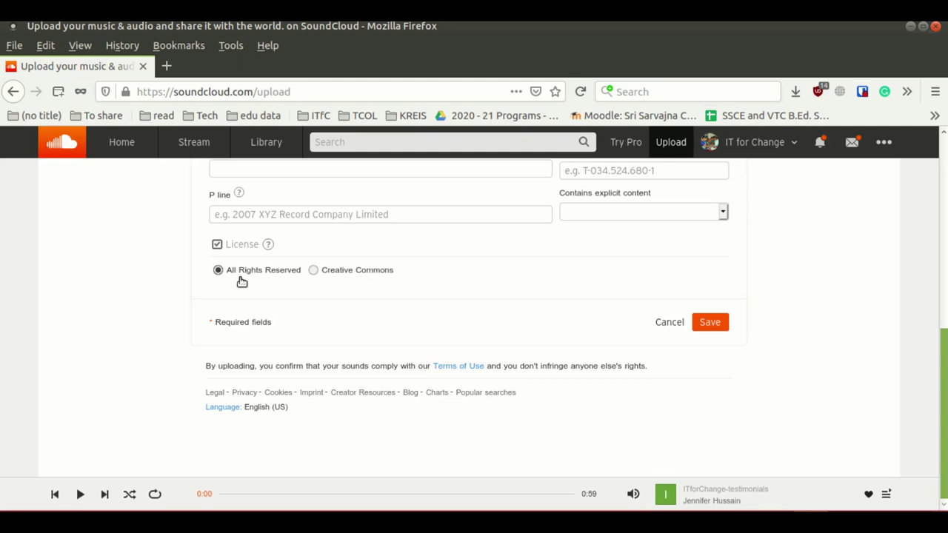
click(314, 271)
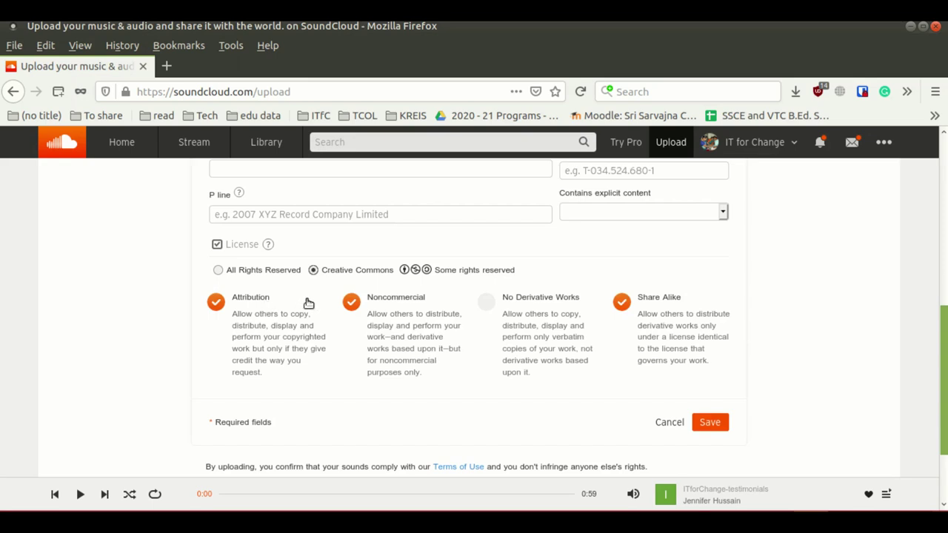
Enable direct downloads in the track's permissions and save the track.
scroll(372, 277, up, 3)
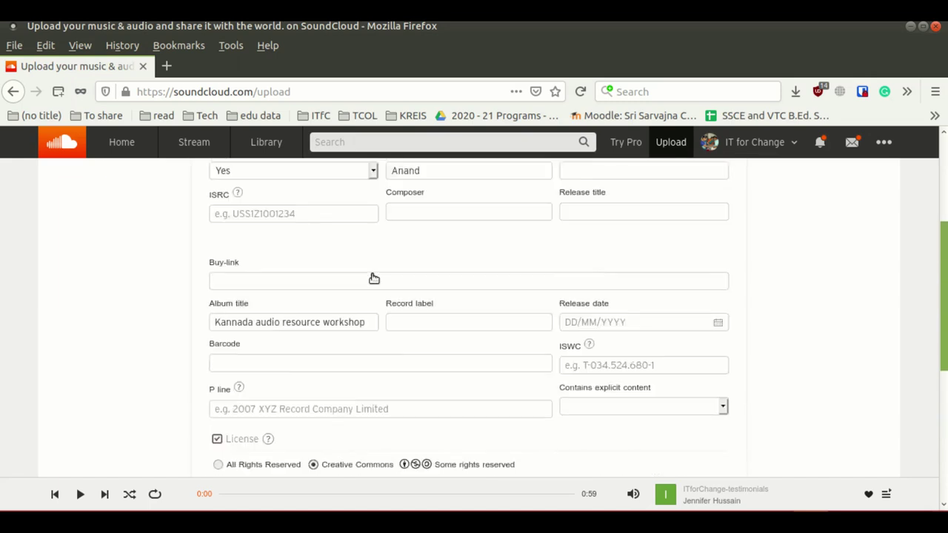
scroll(415, 223, up, 1)
click(444, 189)
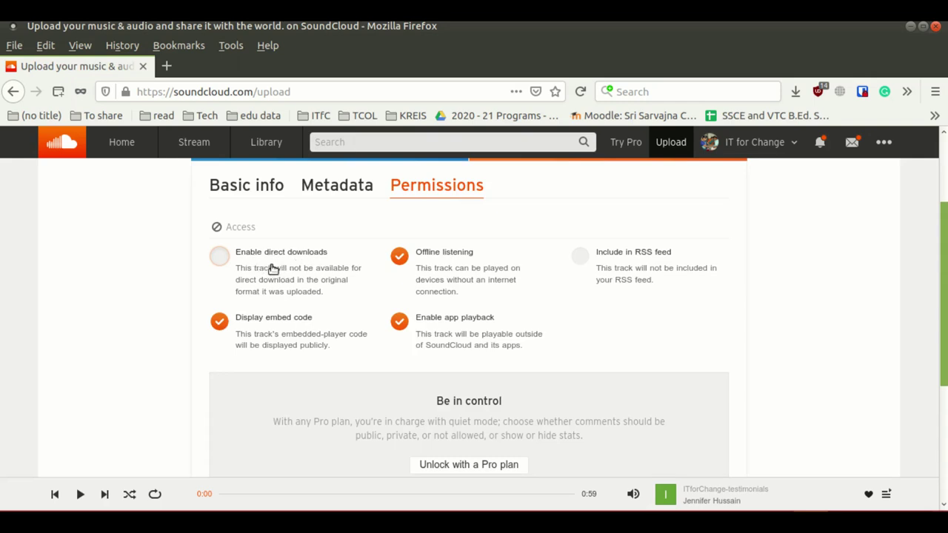
click(219, 257)
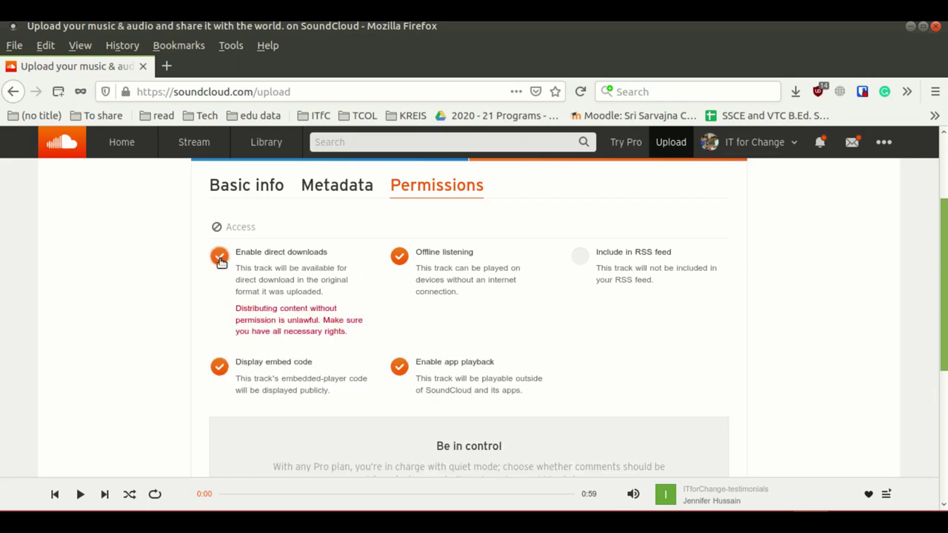
scroll(514, 271, down, 2)
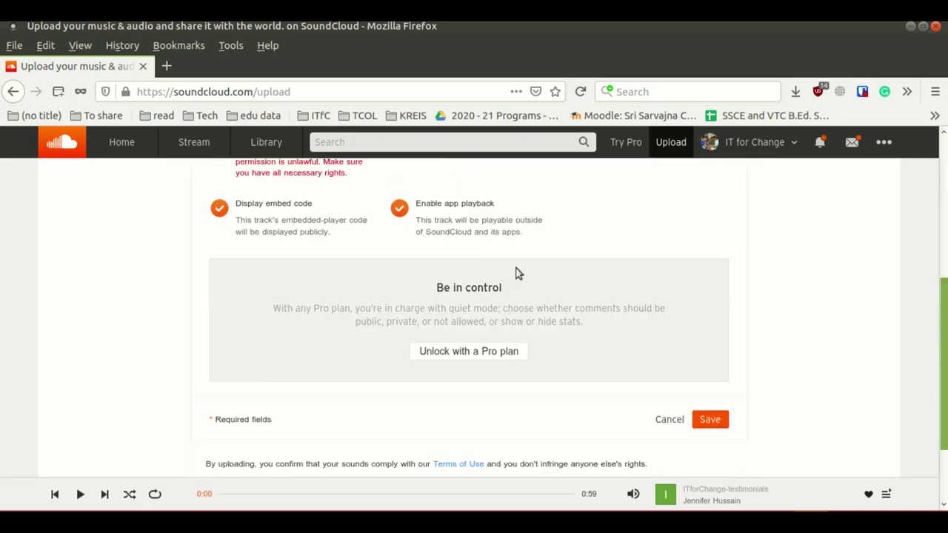
scroll(411, 271, up, 3)
scroll(459, 293, down, 3)
click(715, 421)
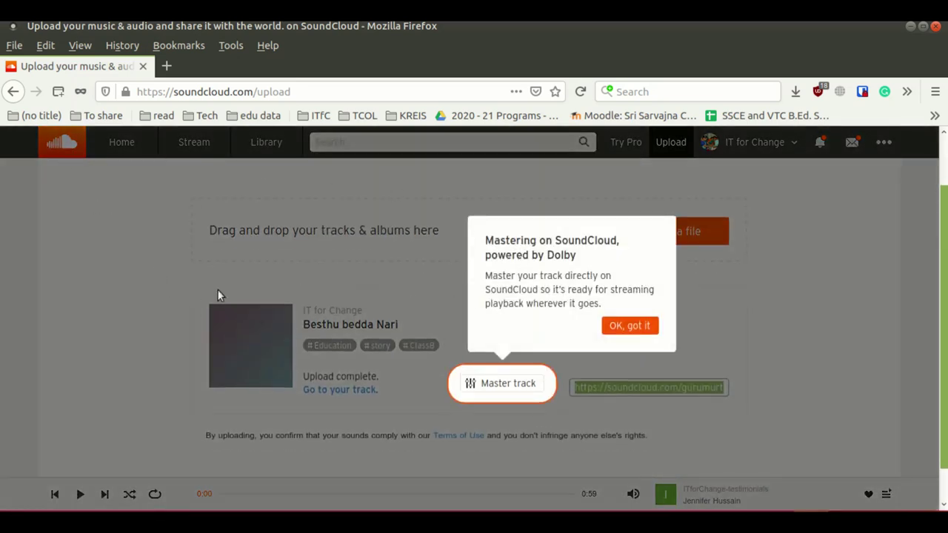
Dismiss the Dolby mastering tip and copy the share link of the uploaded Besthu bedda Nari track.
click(629, 326)
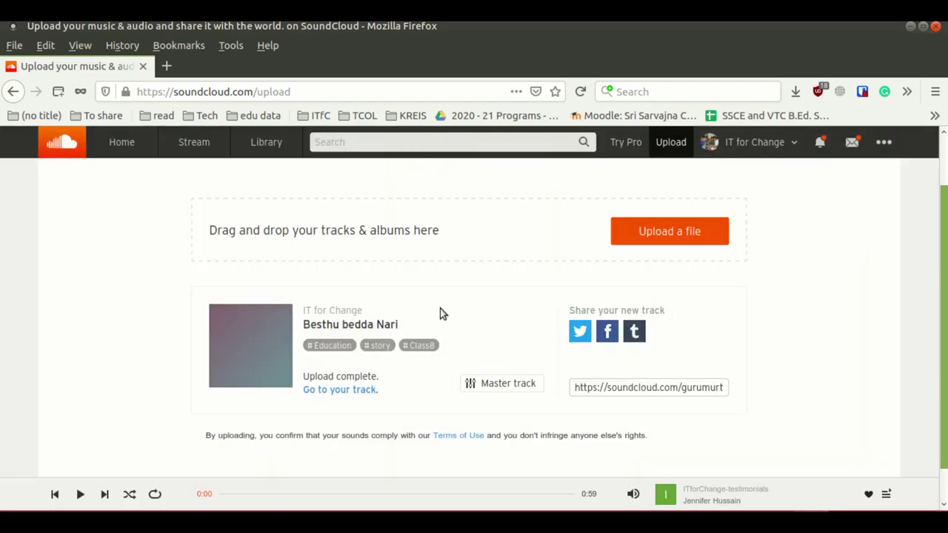
click(617, 388)
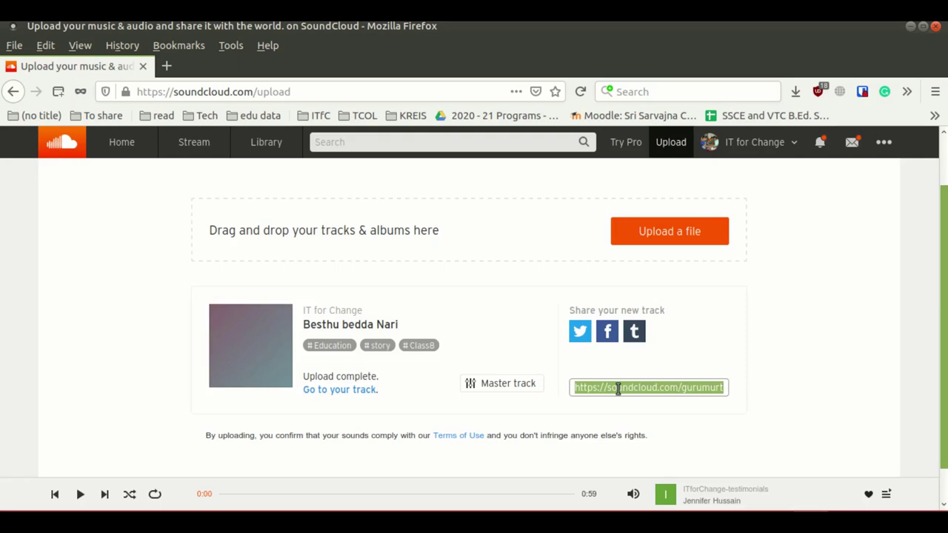
right_click(617, 388)
click(655, 180)
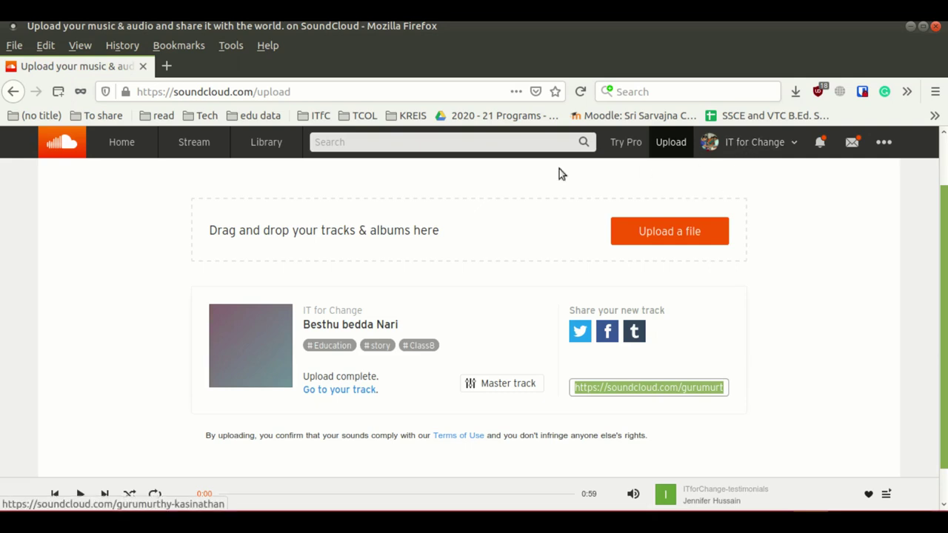
Open the signed-in account's profile and show only its tracks.
scroll(326, 259, up, 2)
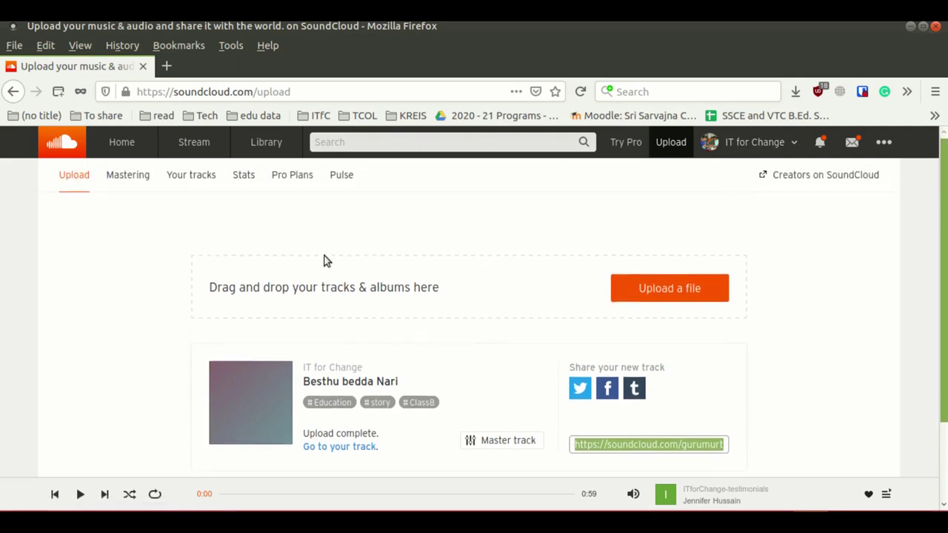
click(793, 146)
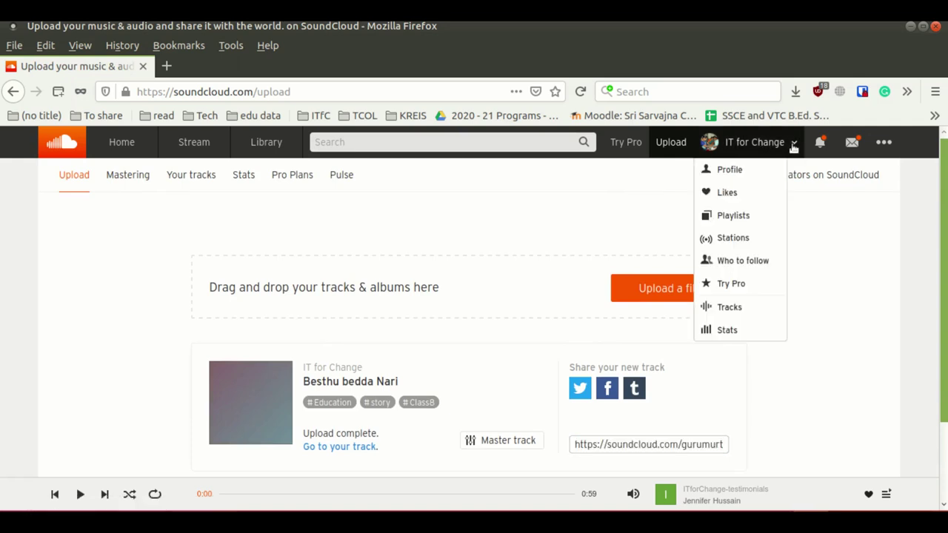
click(730, 172)
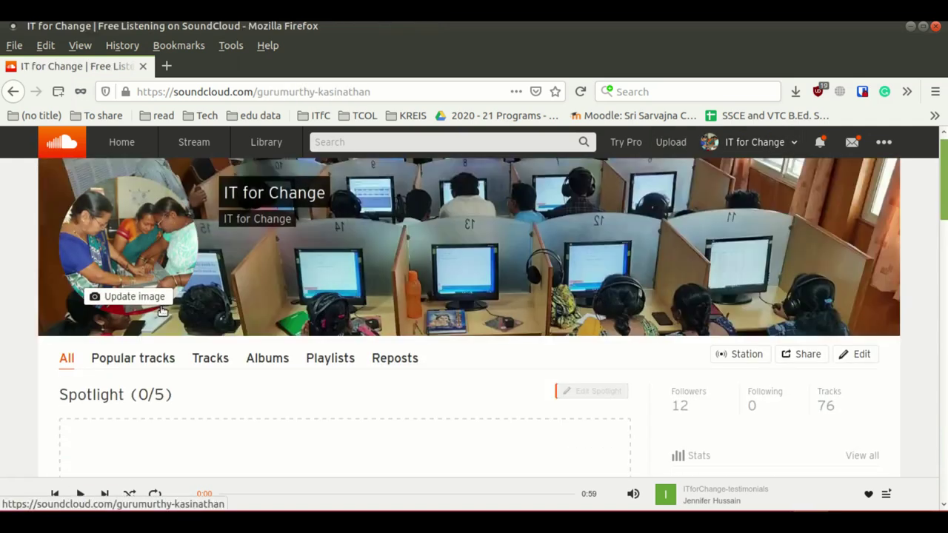
scroll(222, 296, down, 2)
click(213, 285)
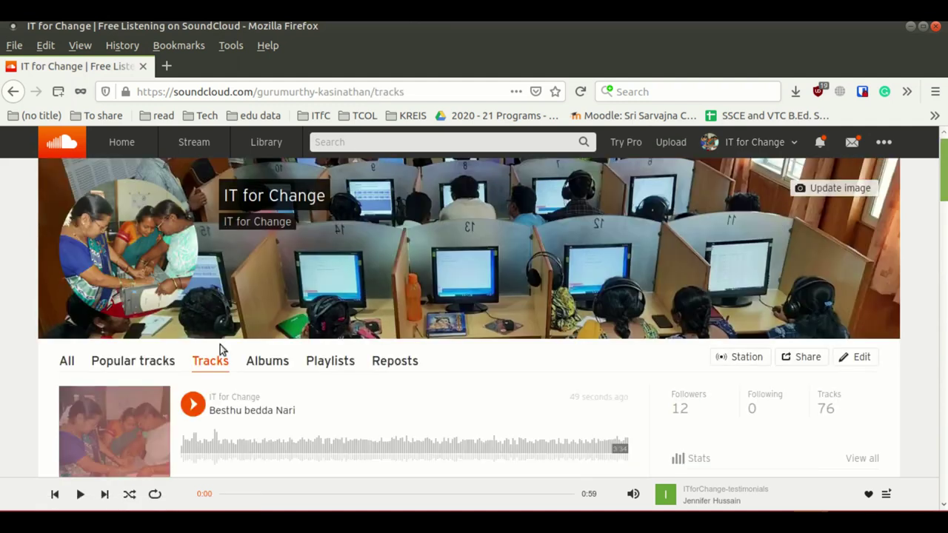
Look through the profile's uploaded tracks and view the sharing options for the Besthu bedda Nari track.
scroll(222, 350, down, 3)
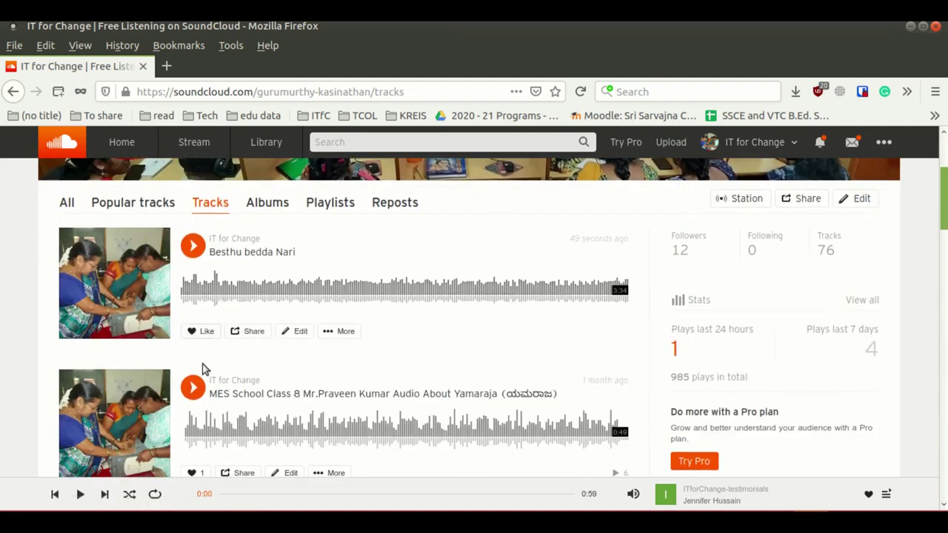
scroll(203, 363, down, 3)
scroll(205, 376, down, 2)
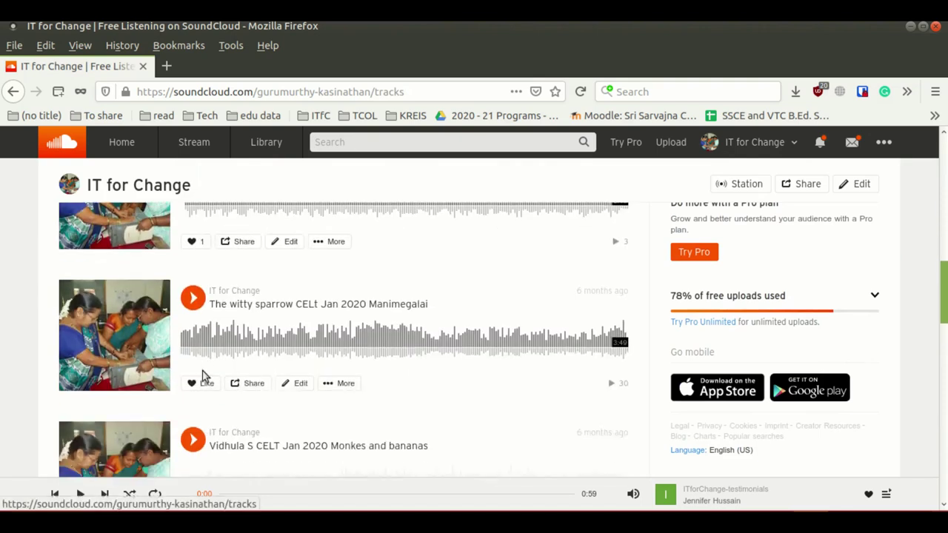
scroll(464, 233, down, 1)
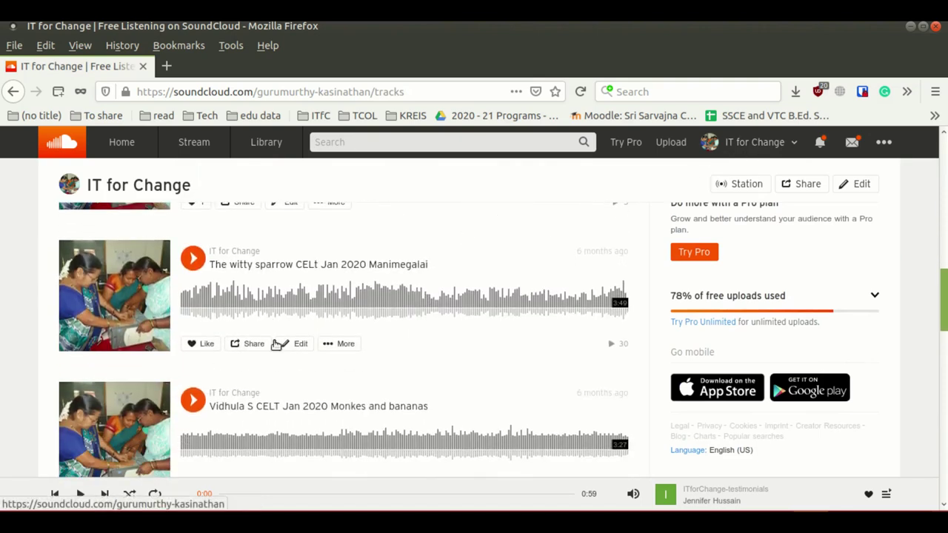
scroll(276, 345, up, 5)
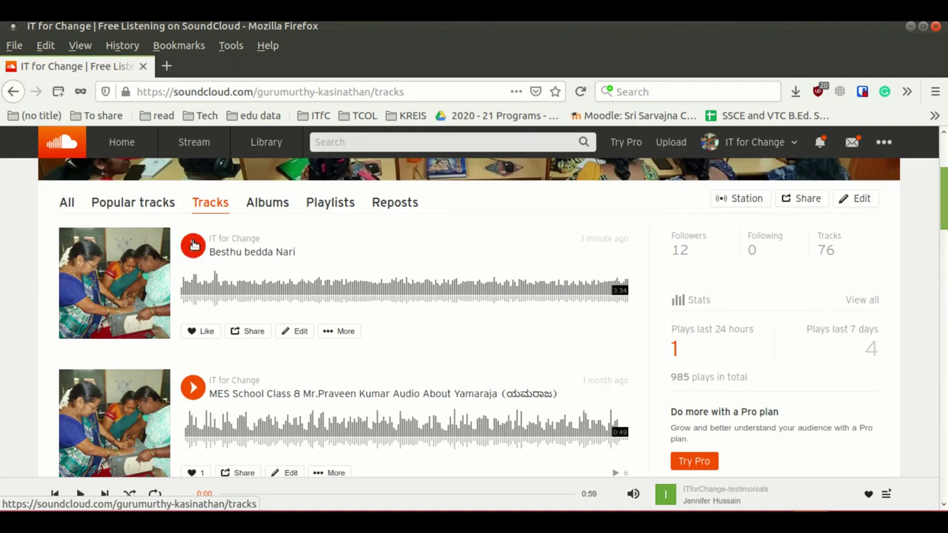
scroll(254, 297, down, 1)
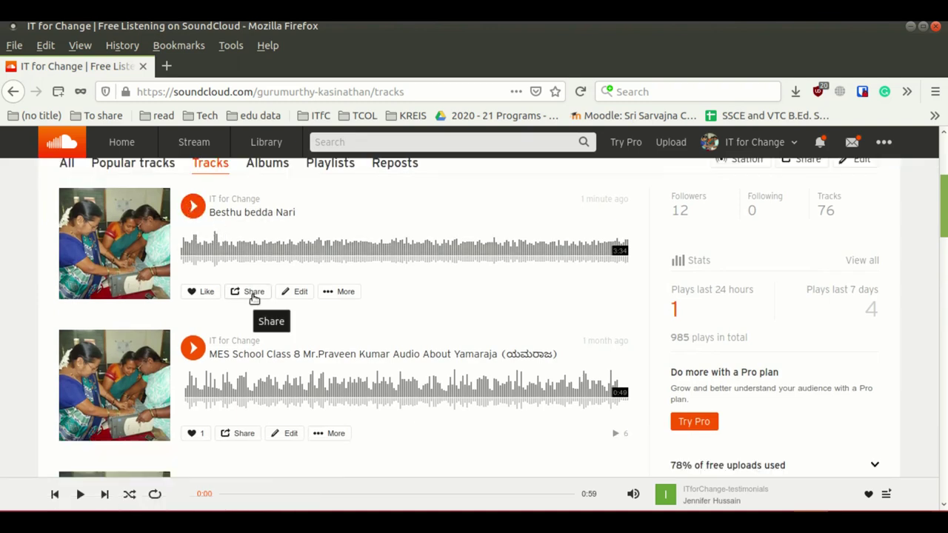
click(254, 294)
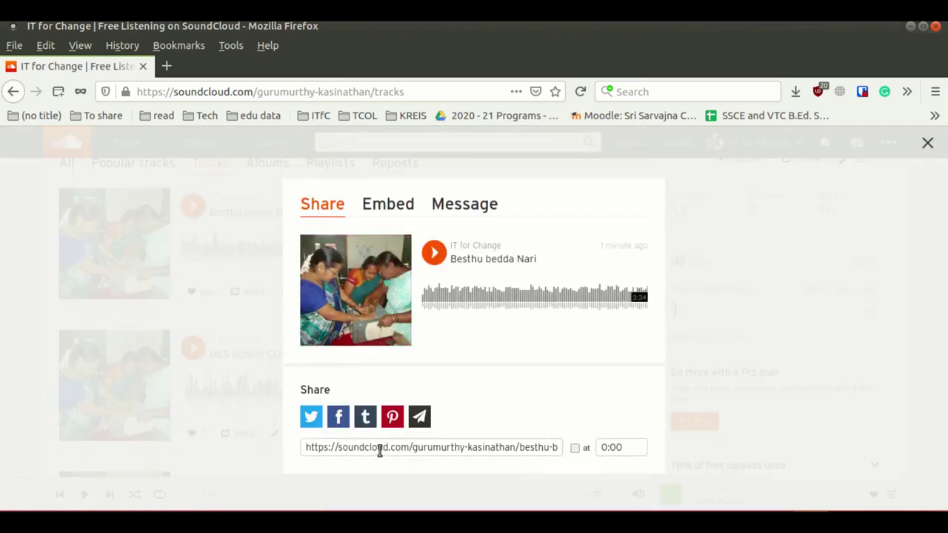
click(718, 240)
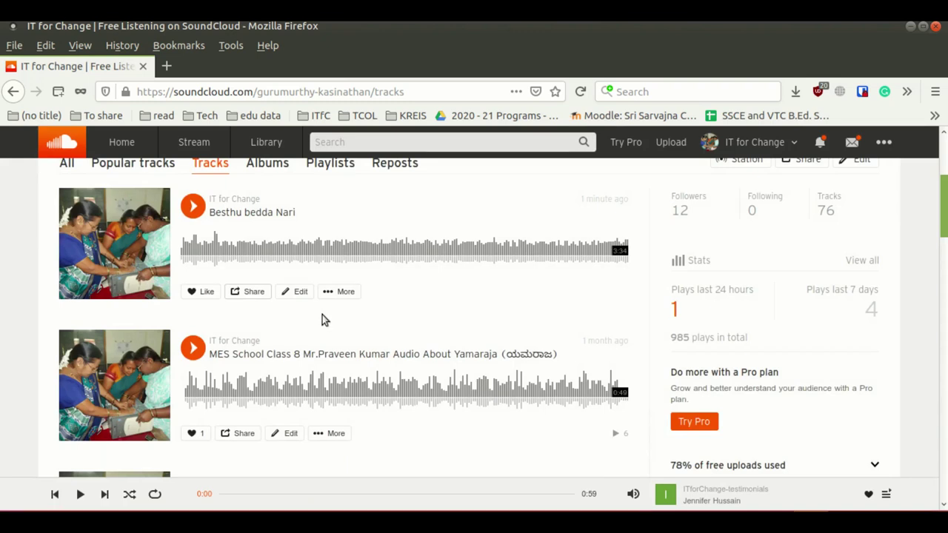
Finish looking over the profile's tracks and sign out of the account.
scroll(322, 315, up, 3)
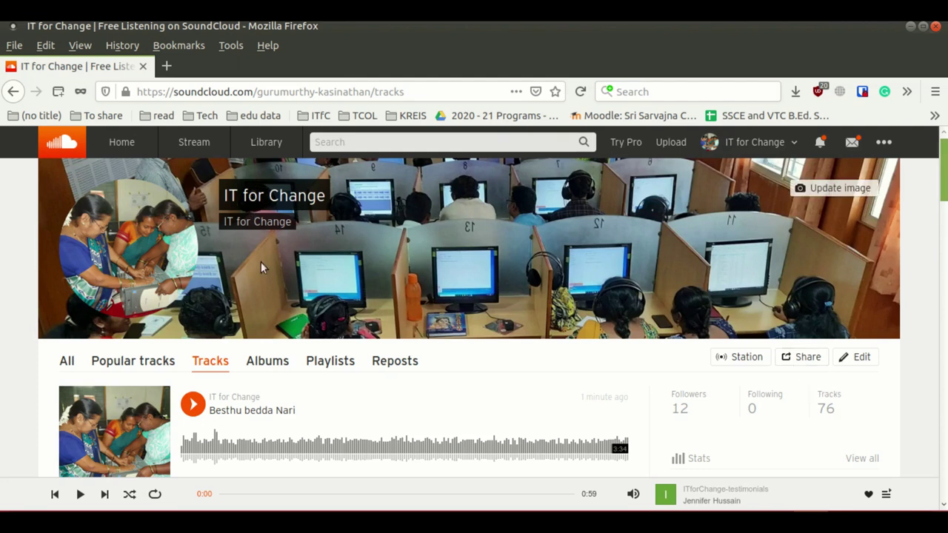
scroll(260, 296, down, 4)
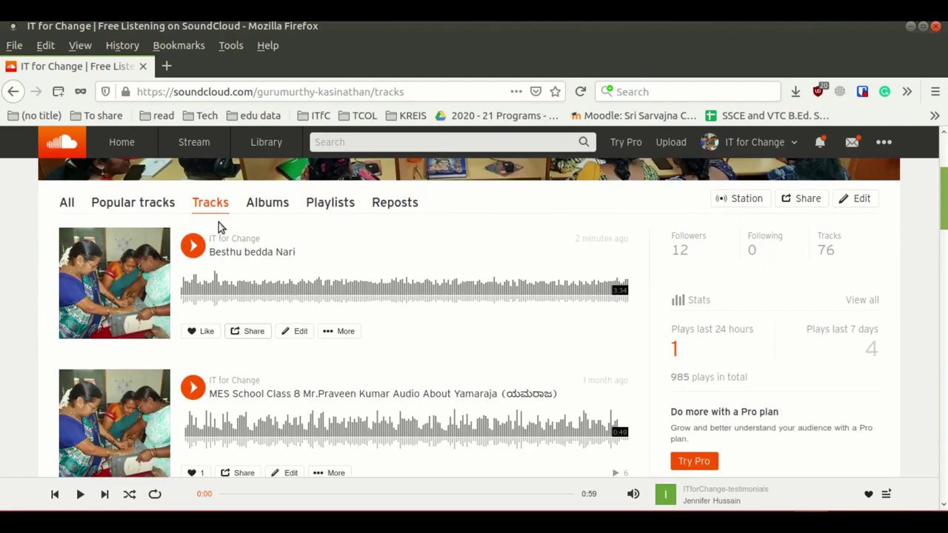
scroll(220, 226, down, 4)
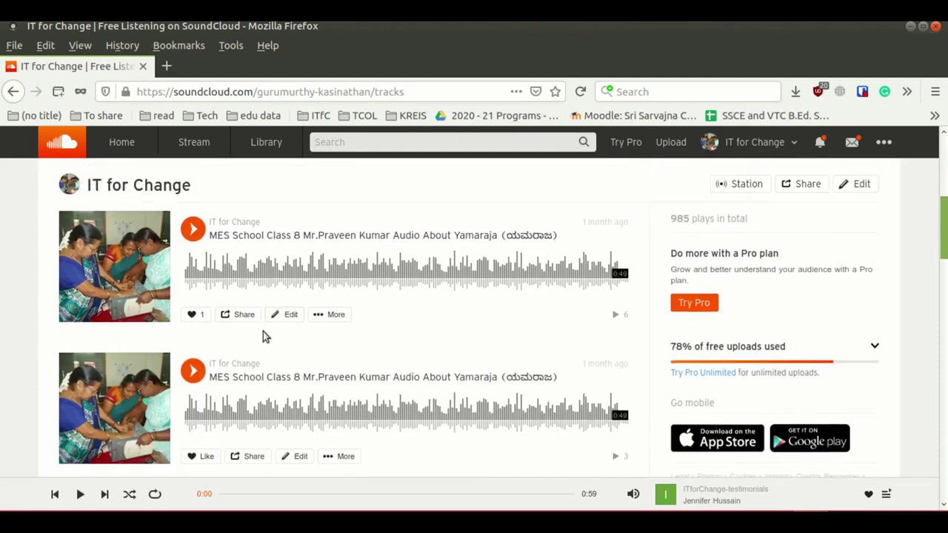
scroll(263, 333, up, 8)
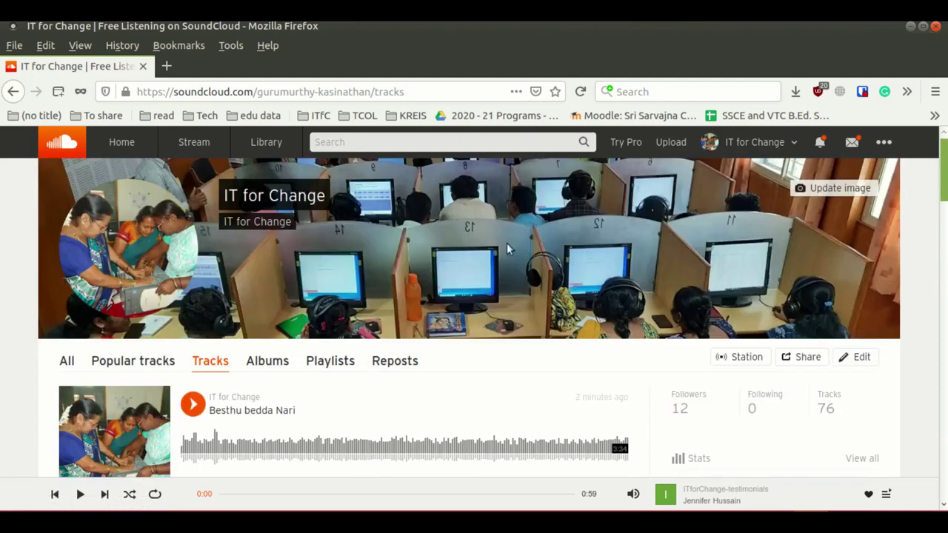
click(884, 144)
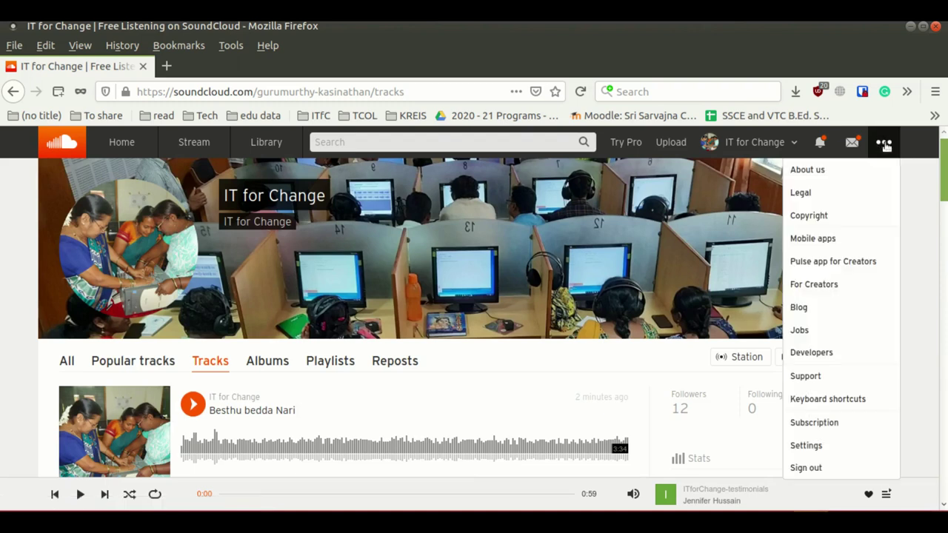
click(807, 468)
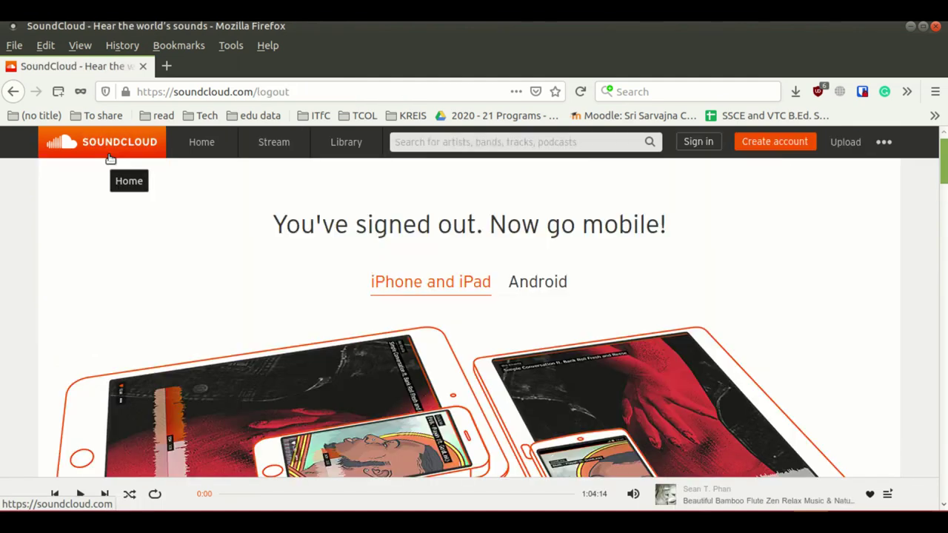